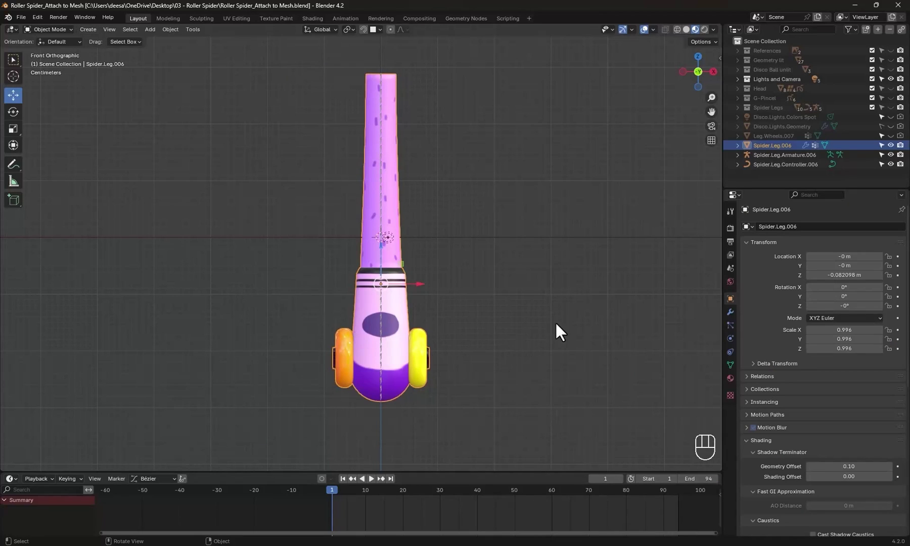
Step: Select the leg, right wheel and left wheel as connected parts in turn, and leave Edit Mode
click(769, 145)
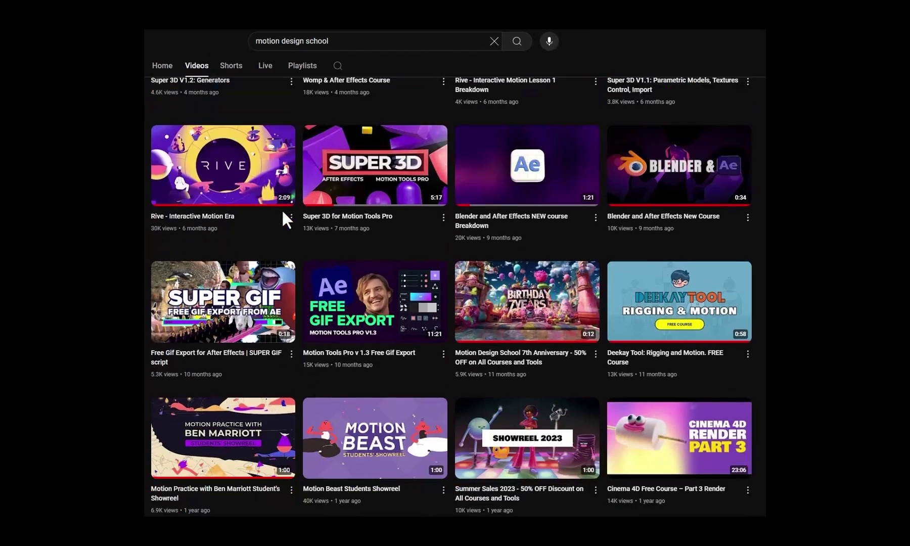
scroll(285, 222, up, 4)
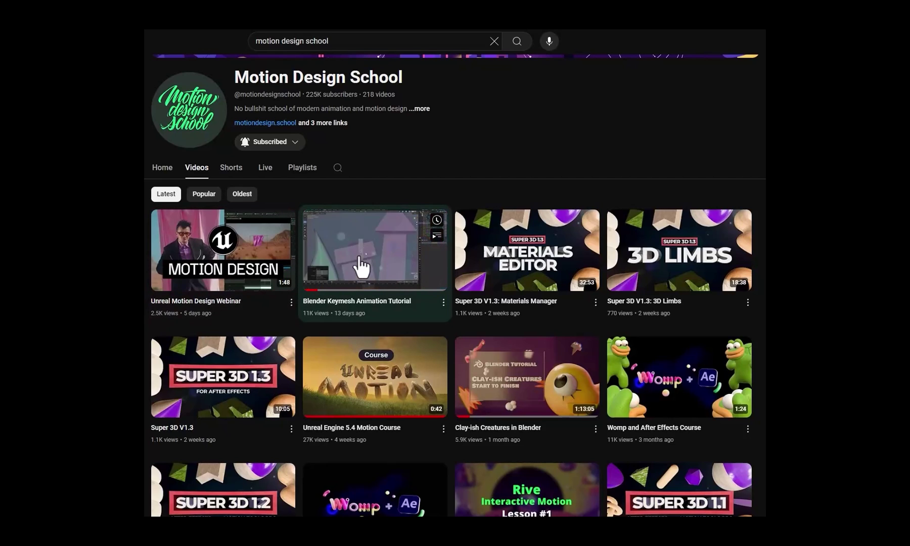
mouse_move(374, 250)
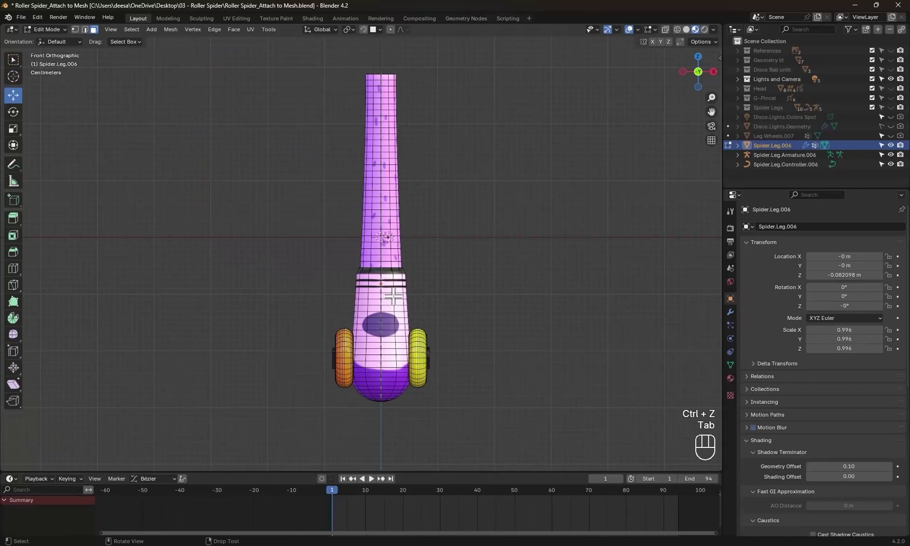
key(l)
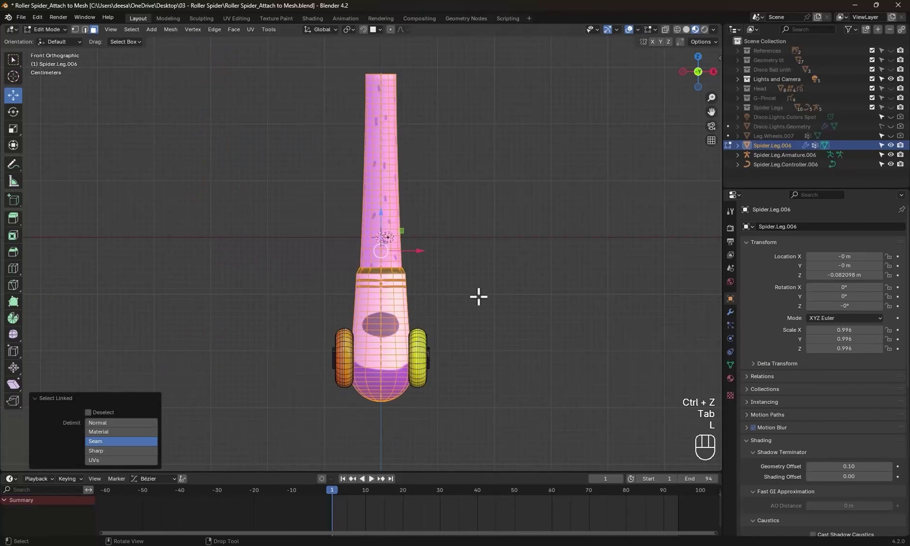
click(478, 297)
key(l)
click(451, 349)
key(l)
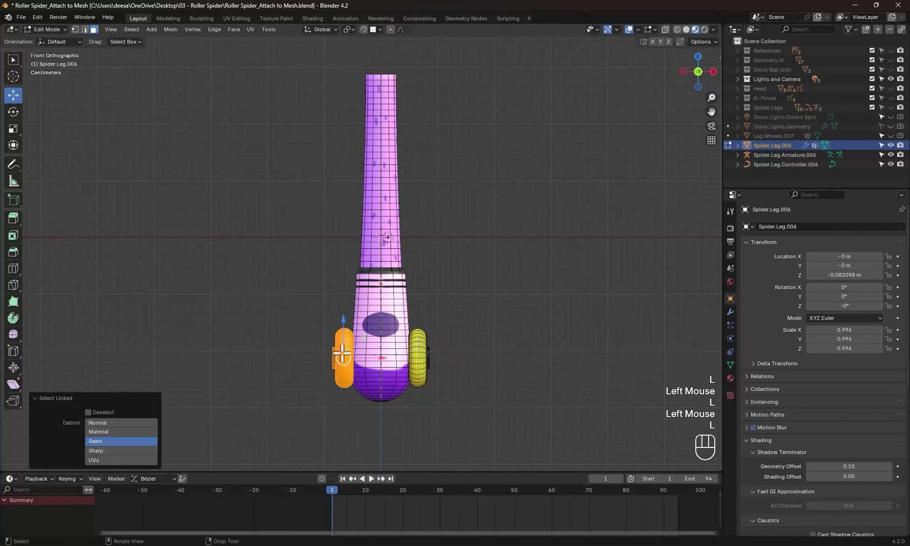
click(277, 346)
key(Tab)
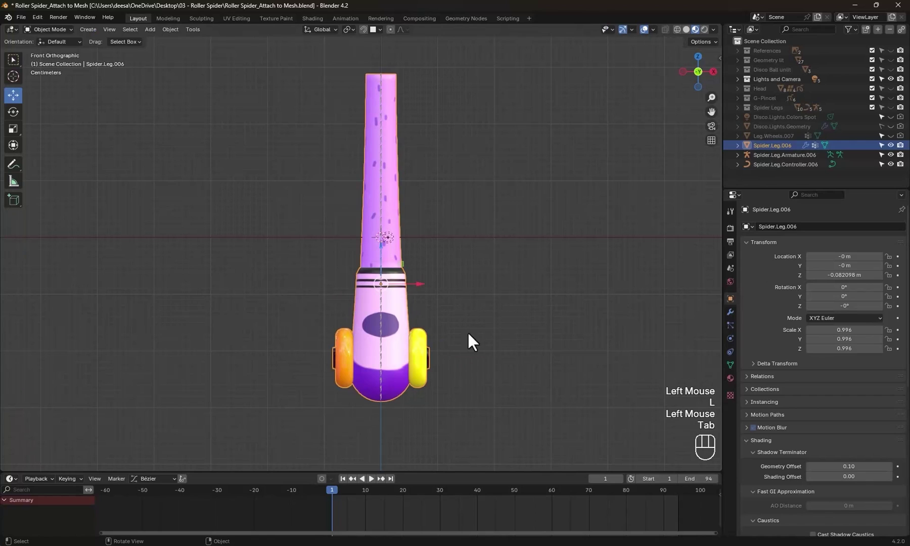
Step: Trial-move the leg armature bone to the right, then undo the move
click(789, 156)
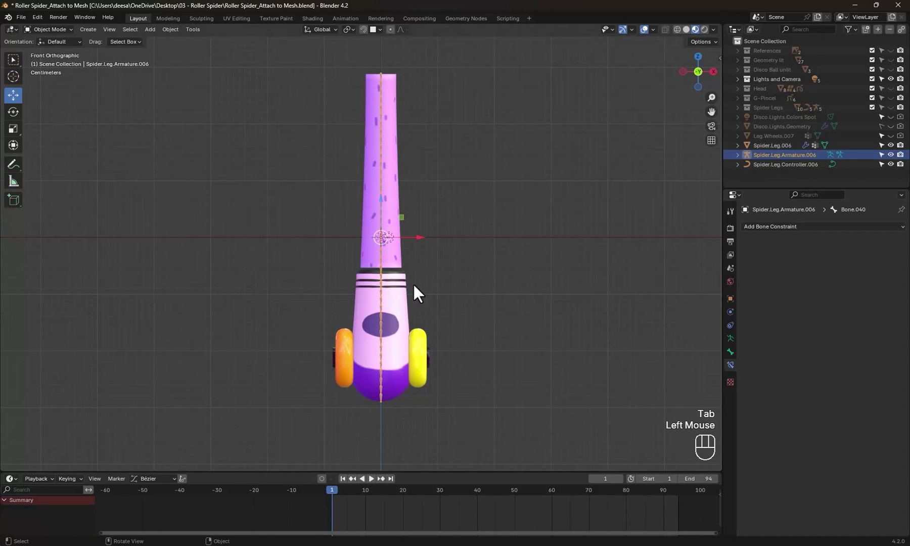
drag(420, 237, 524, 239)
click(538, 298)
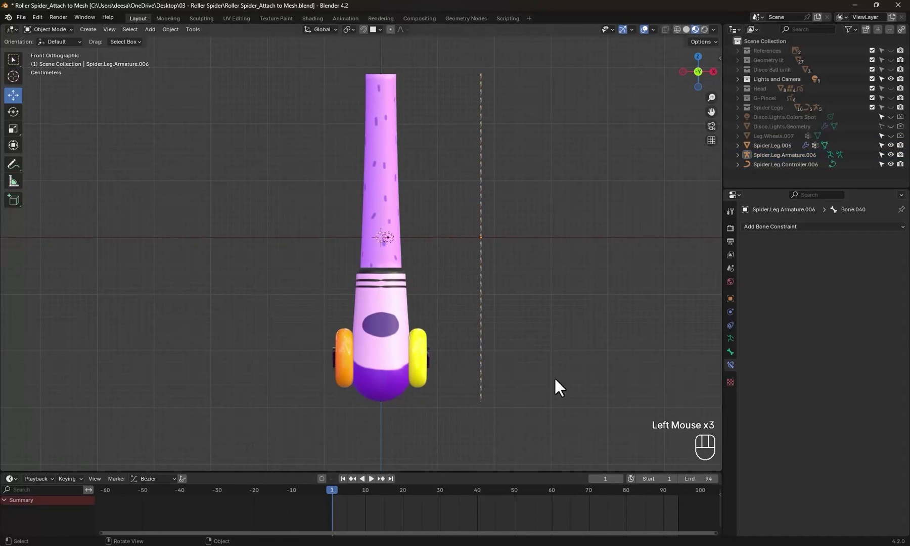
drag(553, 392, 456, 88)
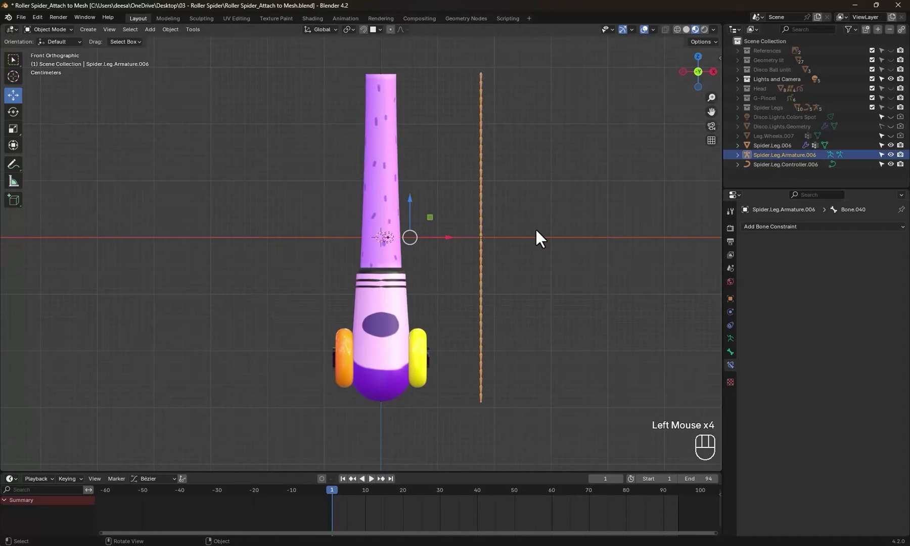
click(534, 268)
key(ctrl+z)
key(ctrl+z)
key(ctrl+z)
key(ctrl+z)
Step: Select the controller curve and leg mesh, deselect everything, and return to front view
click(489, 277)
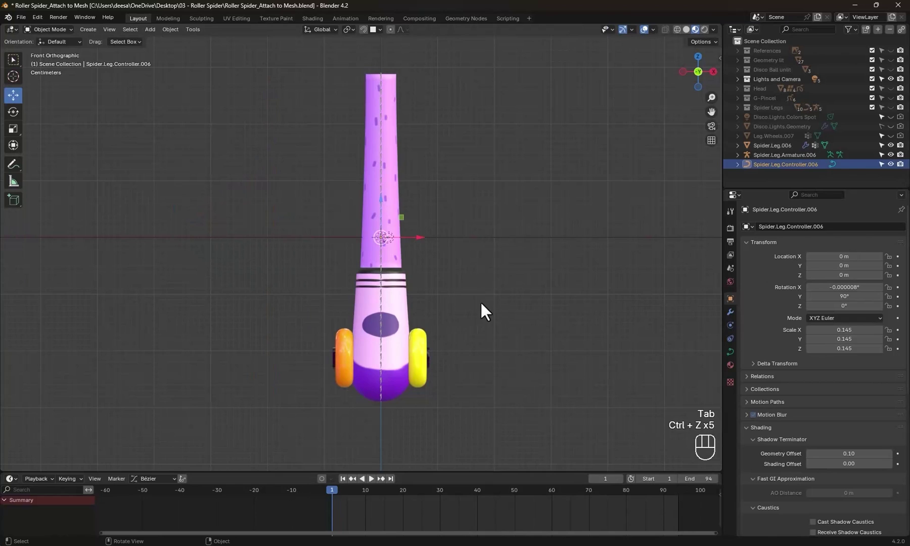
click(483, 302)
scroll(473, 297, down, 1)
mouse_move(463, 294)
middle_down()
mouse_move(430, 289)
mouse_move(505, 307)
mouse_move(472, 312)
middle_up()
click(375, 234)
click(522, 290)
scroll(463, 292, up, 1)
scroll(462, 291, up, 1)
key(KP_1)
scroll(477, 311, up, 1)
scroll(477, 310, down, 1)
scroll(478, 309, down, 1)
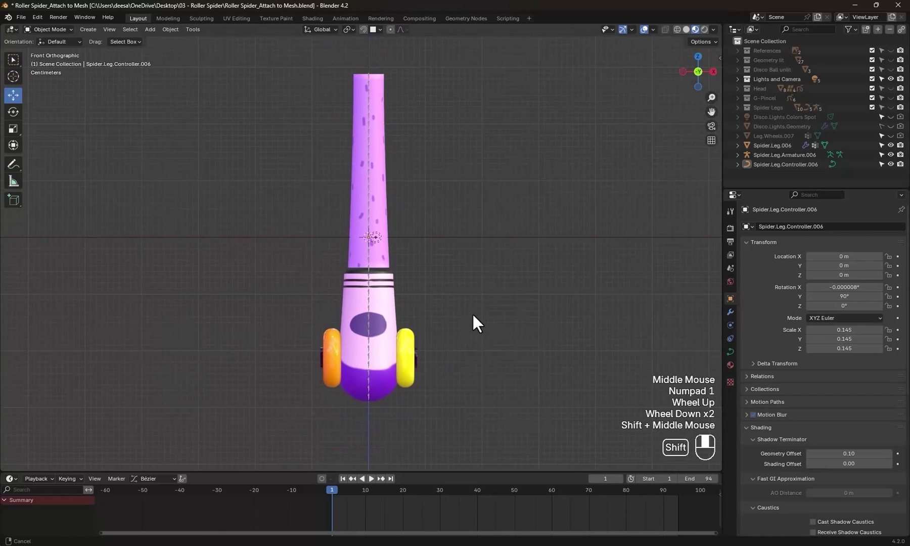
Step: Give Bone.040 a Spline IK constraint targeting Spider.Leg.Controller.006 with chain length 41
click(786, 151)
key(Tab)
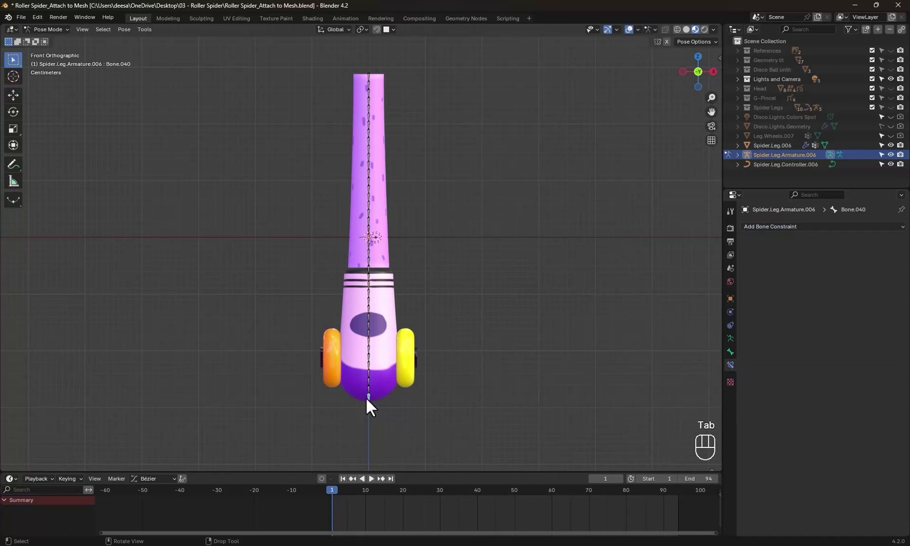
click(797, 225)
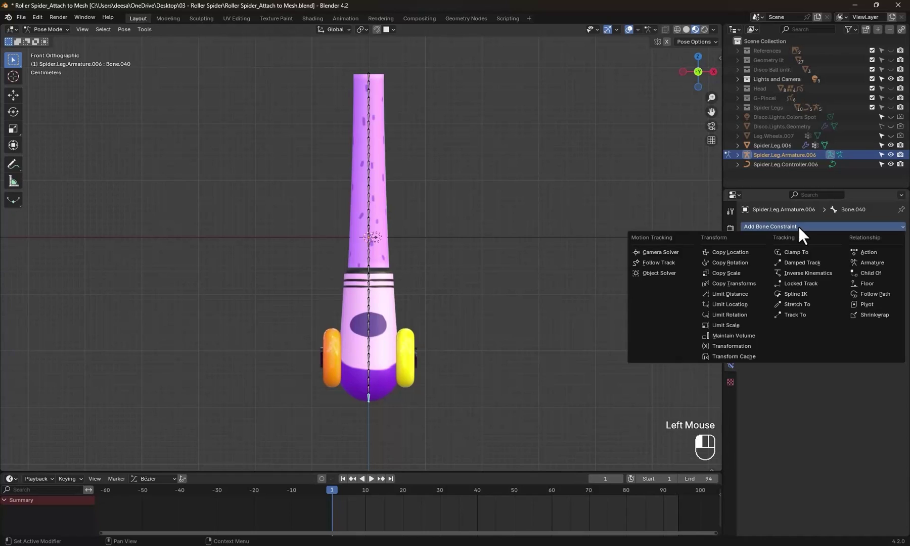
click(794, 292)
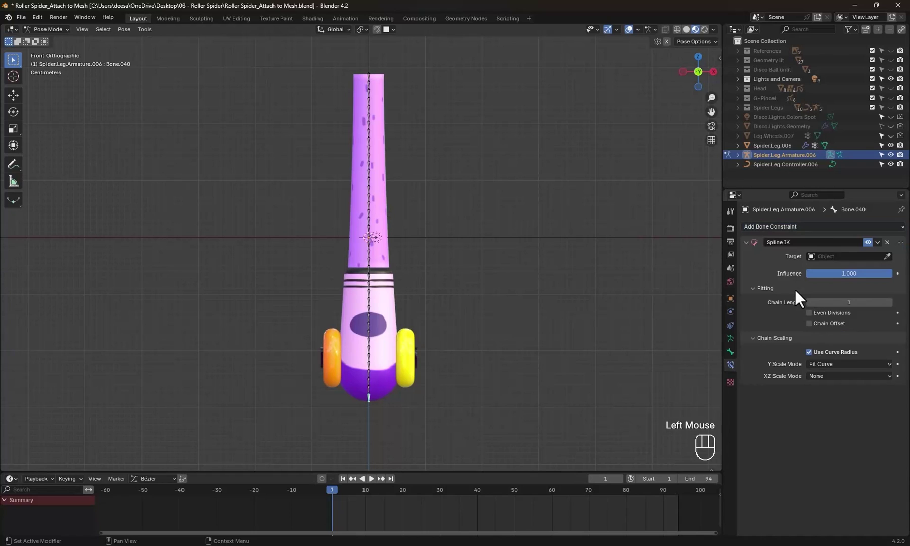
click(886, 256)
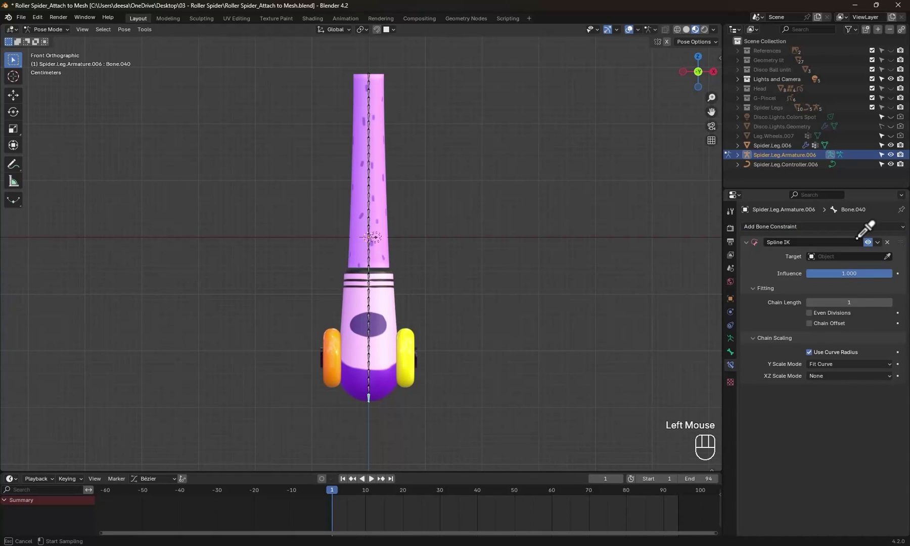
click(796, 157)
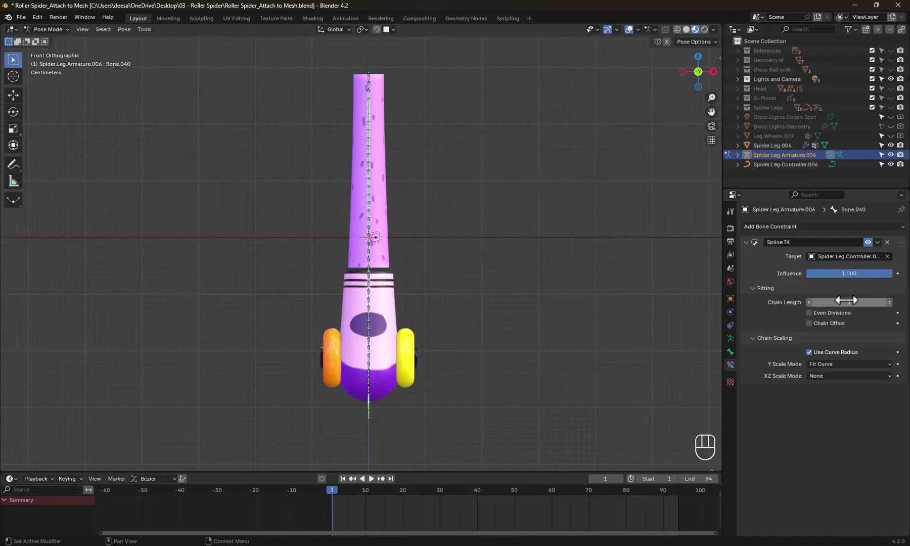
click(860, 303)
text(41)
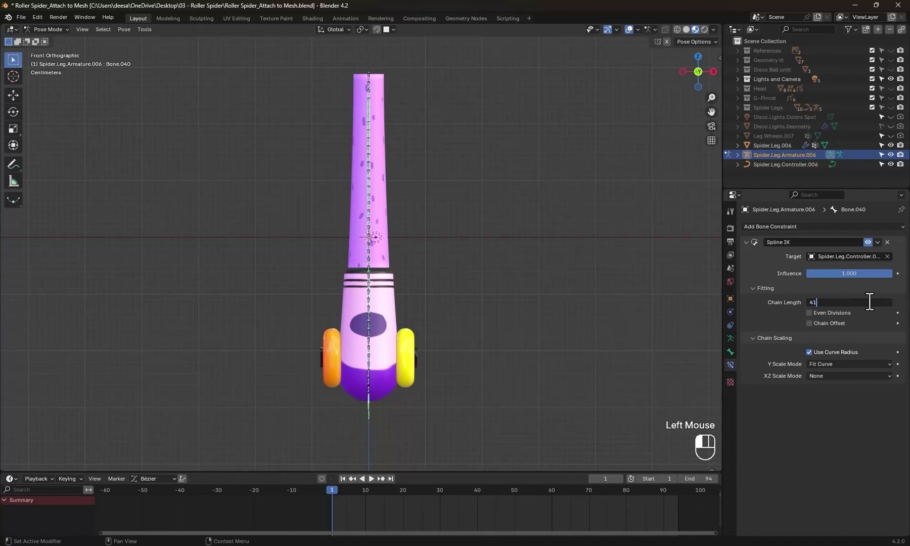
Step: Leave Pose Mode, then test-bend a controller curve point and undo it to keep the curve straight
key(Tab)
click(440, 262)
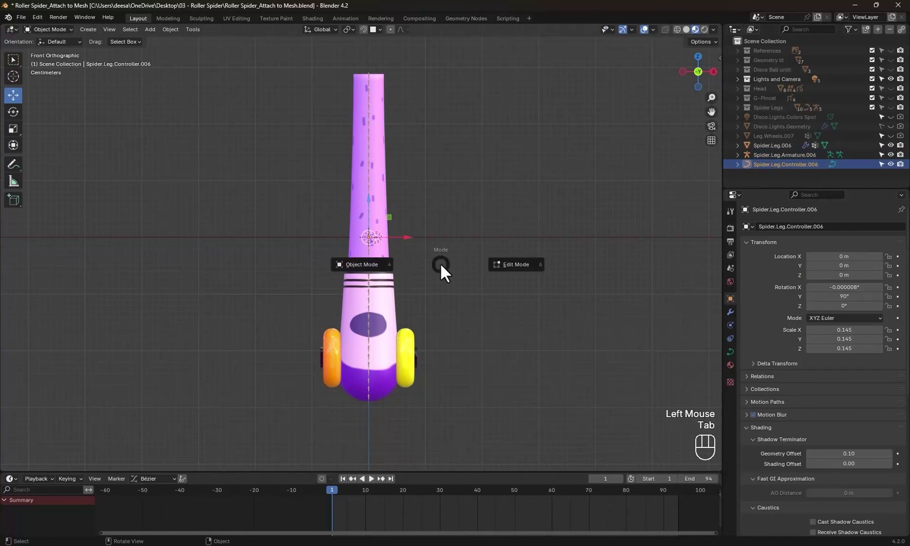
key(Tab)
click(451, 331)
key(g)
click(453, 274)
drag(212, 311, 264, 166)
key(g)
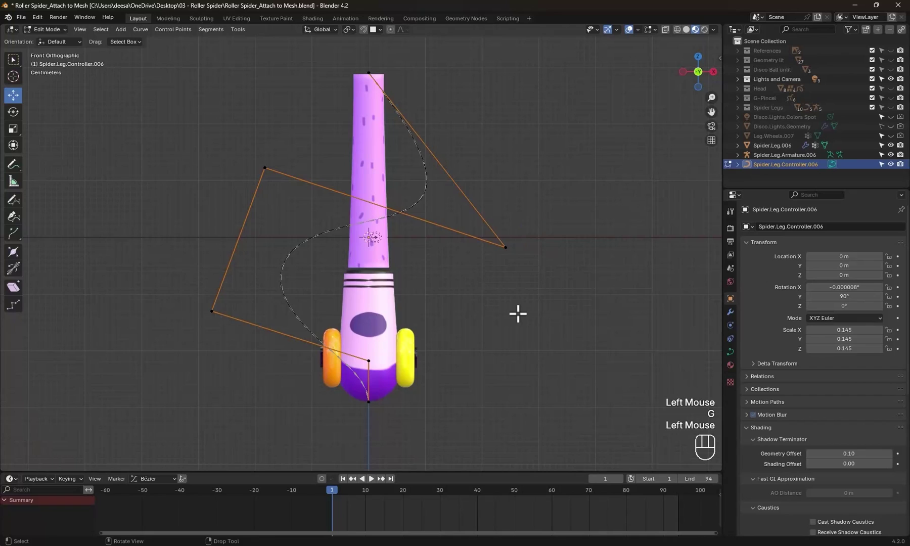
key(ctrl+z)
key(ctrl+z)
key(ctrl+z)
scroll(519, 313, up, 2)
shift+middle_drag(518, 312, 499, 302)
key(Tab)
Step: Parent the leg mesh to the armature with Armature Deform, With Automatic Weights
click(500, 295)
click(397, 290)
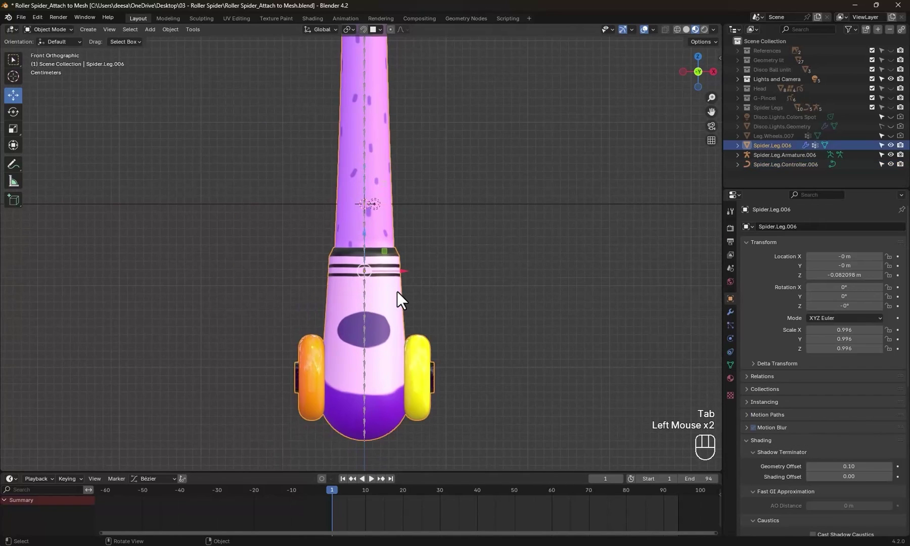
shift+click(365, 294)
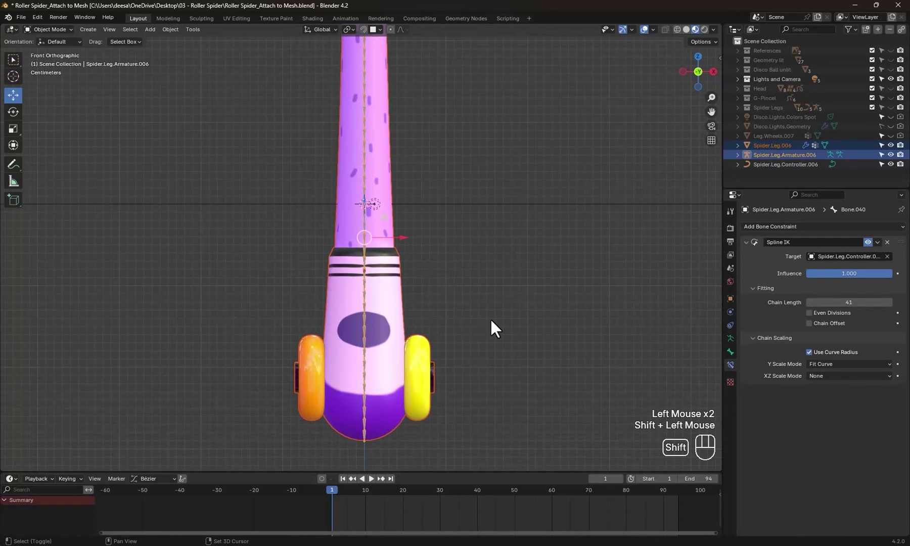
key(ctrl+p)
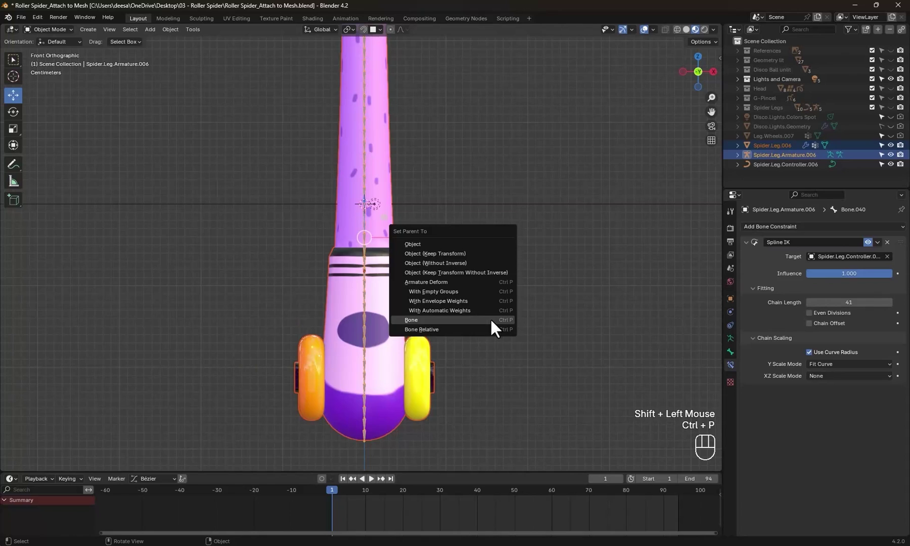
click(453, 310)
key(Tab)
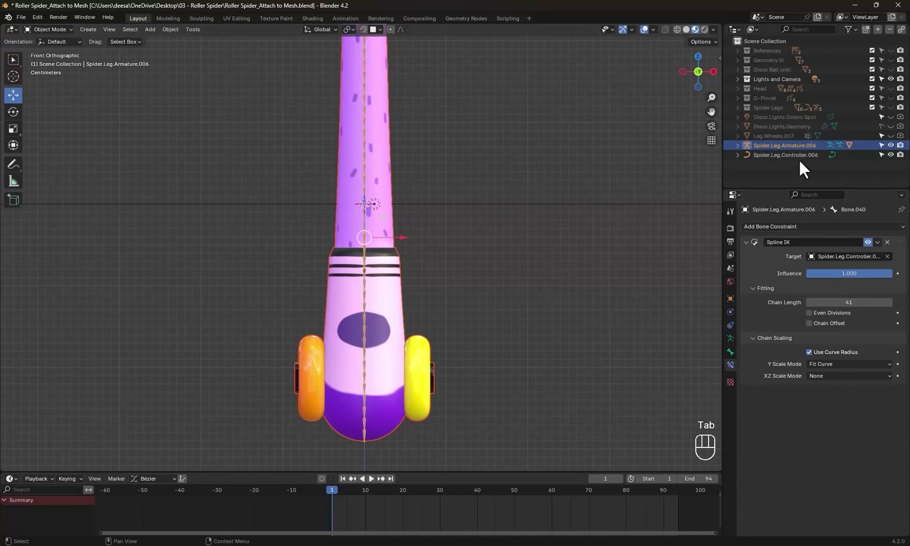
Step: Edit Spider.Leg.Controller.006 and move its first control point to bend the leg
click(796, 154)
key(Tab)
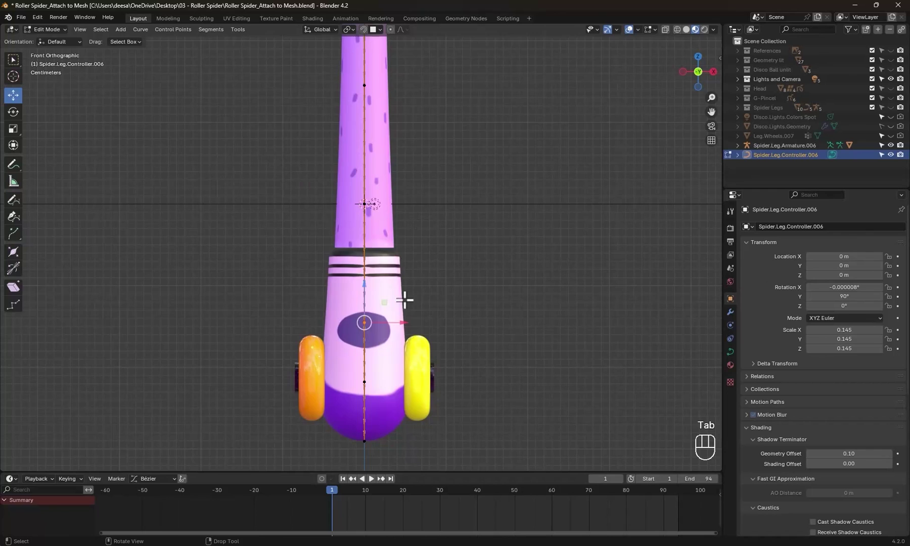
drag(403, 300, 467, 215)
scroll(447, 288, down, 1)
click(437, 345)
key(g)
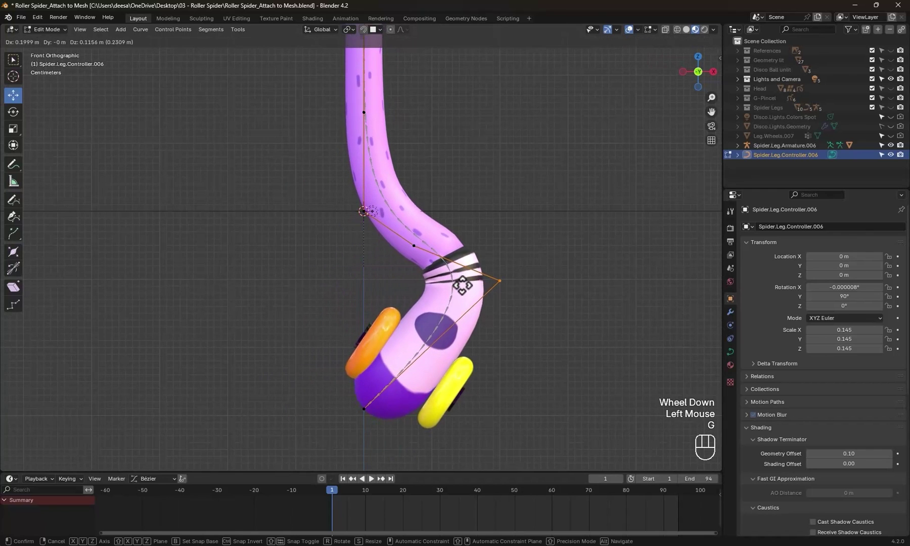
click(438, 342)
Step: Move the lower control point and a handle so the leg bends right and down
drag(416, 432, 310, 371)
key(g)
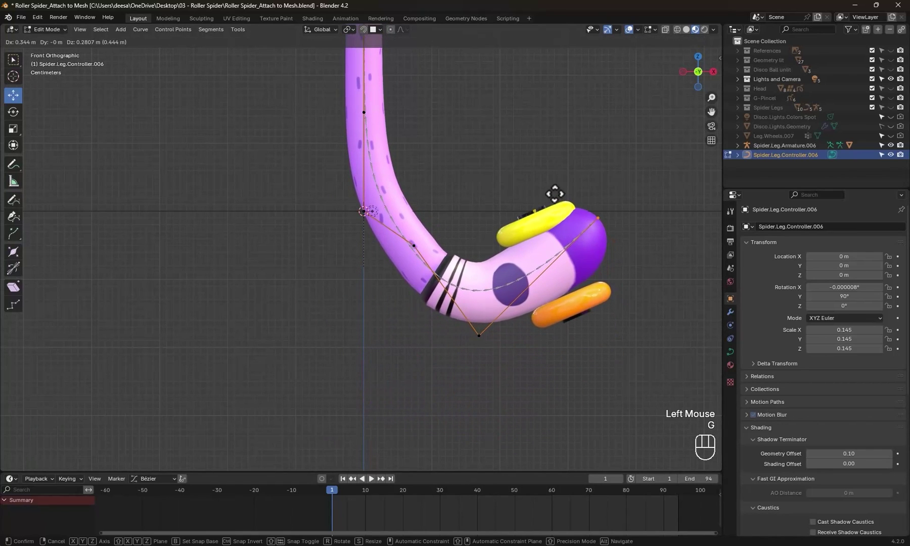
click(395, 263)
key(g)
click(409, 342)
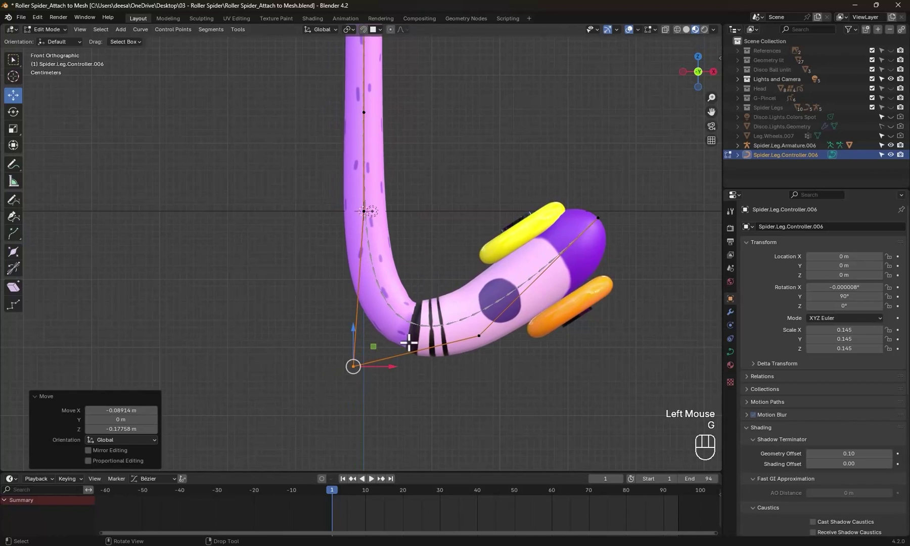
drag(408, 343, 611, 391)
scroll(627, 389, up, 1)
scroll(621, 369, up, 1)
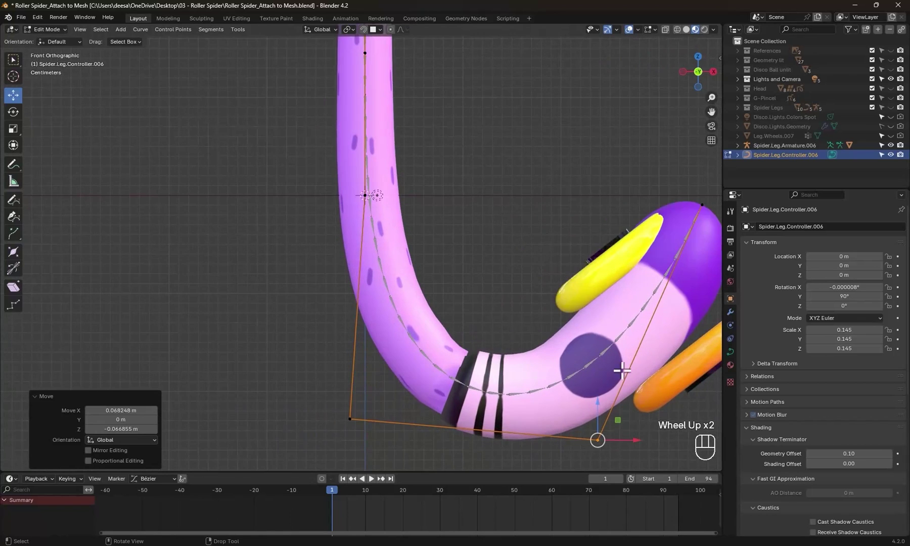
Step: Shift the top control point left to curl the leg into a hook
shift+middle_drag(622, 369, 525, 304)
click(484, 139)
drag(564, 278, 408, 264)
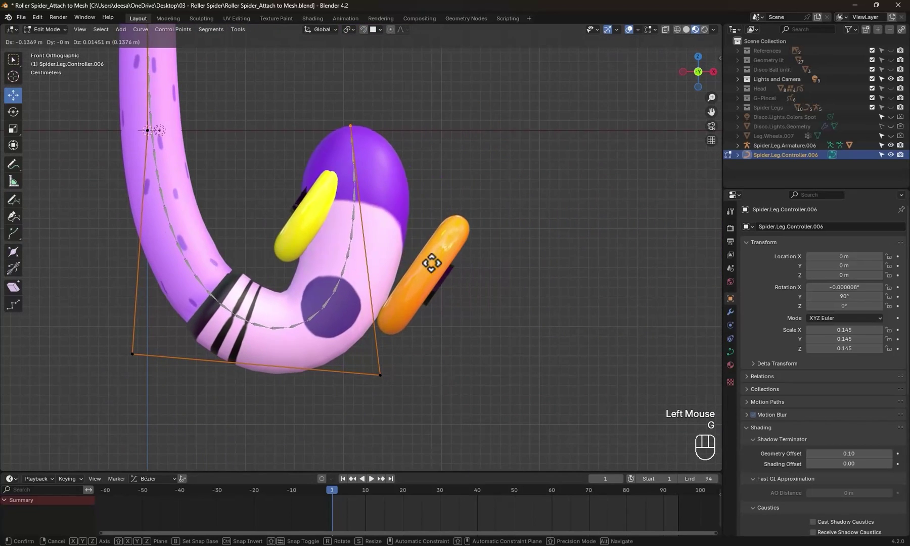
key(g)
shift+middle_drag(376, 266, 462, 291)
scroll(462, 290, down, 1)
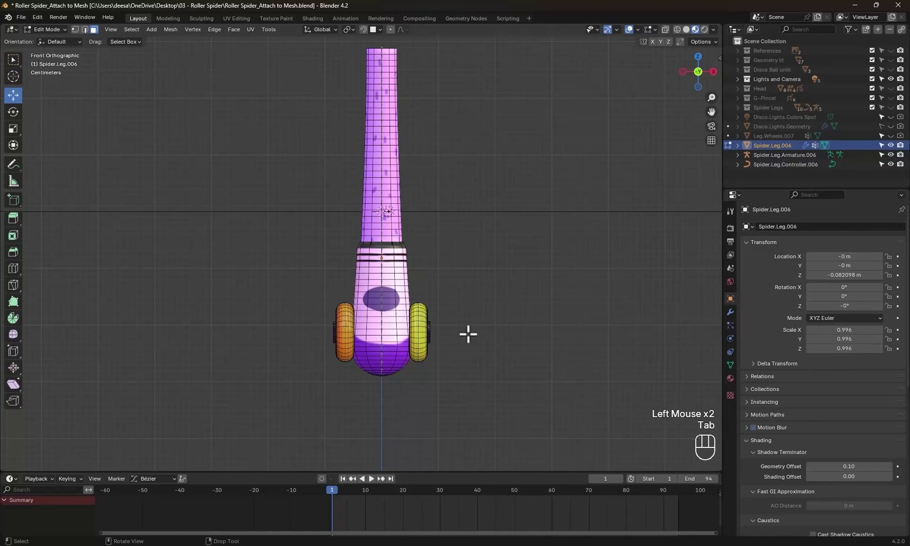
Step: Separate the wheel geometry from the leg mesh into its own object
key(l)
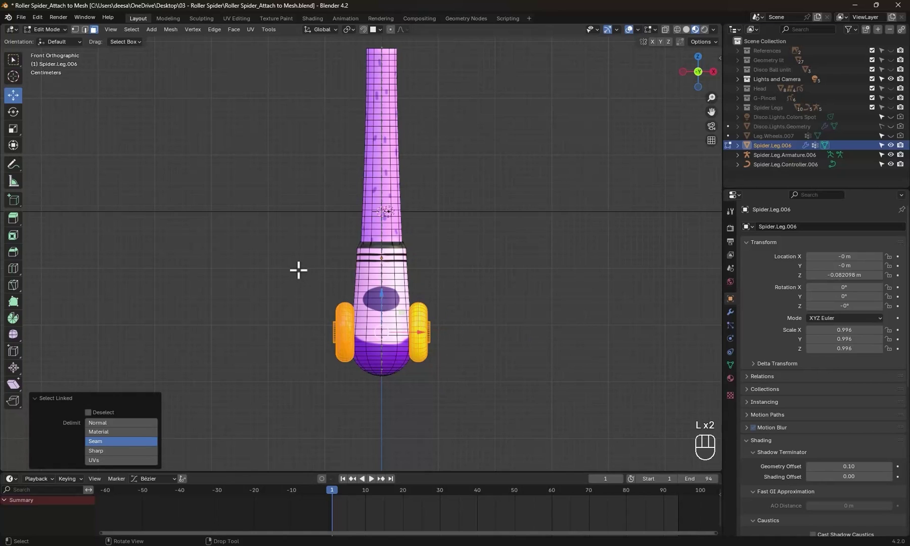
key(p)
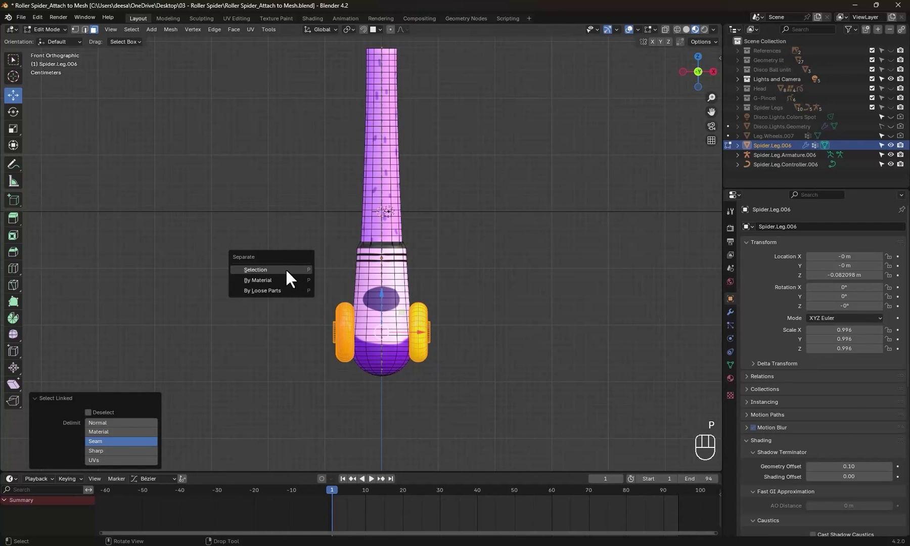
click(285, 268)
key(Tab)
Step: Test-move and undo the wheels and leg body, then select the wheels with the armature for parenting
double_click(427, 327)
key(g)
key(ctrl+z)
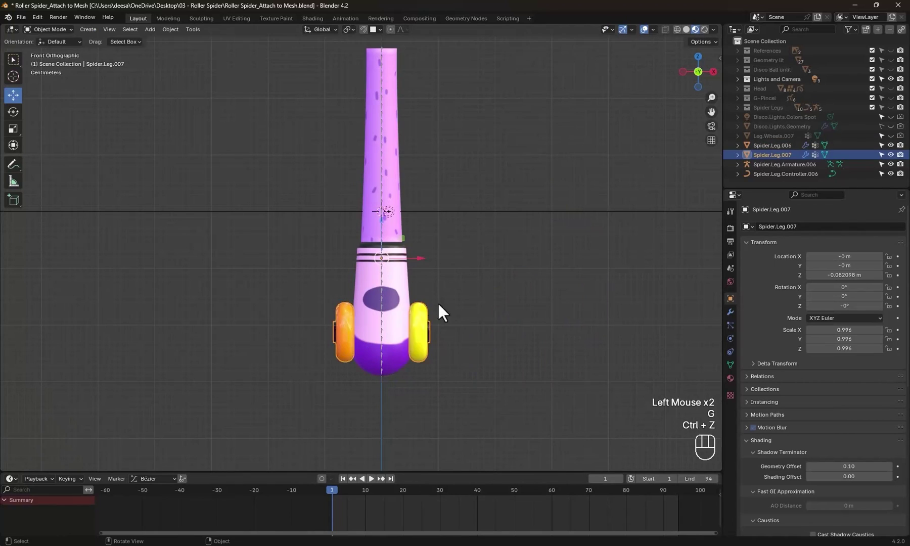
click(401, 293)
key(g)
key(ctrl+z)
key(ctrl+z)
key(ctrl+z)
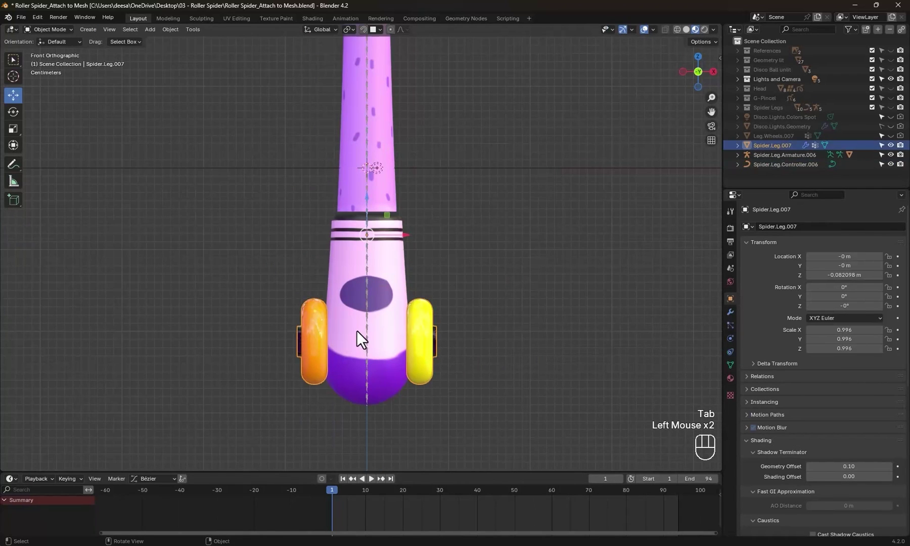
shift+click(367, 328)
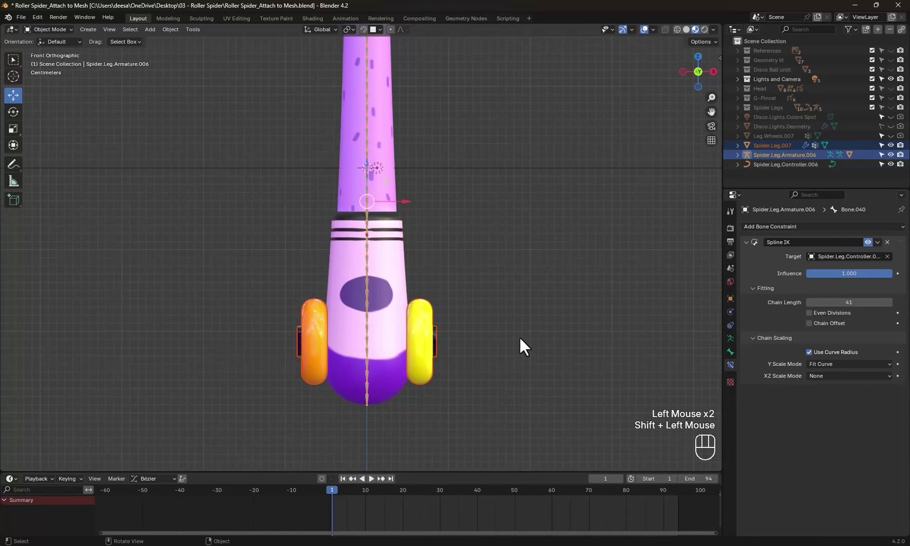
key(ctrl+p)
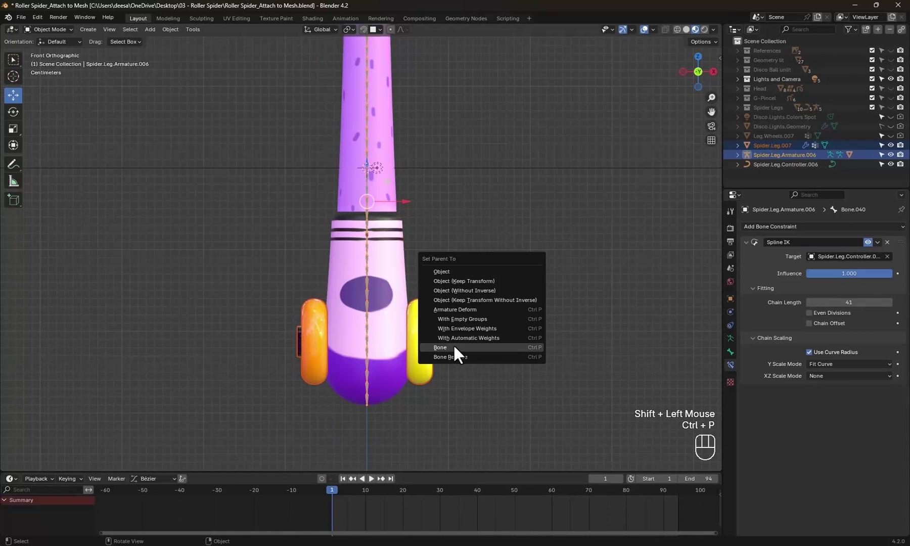
Step: Parent the wheels to the armature bone and move controller curve points to test the bend
click(445, 347)
click(398, 272)
key(Tab)
key(g)
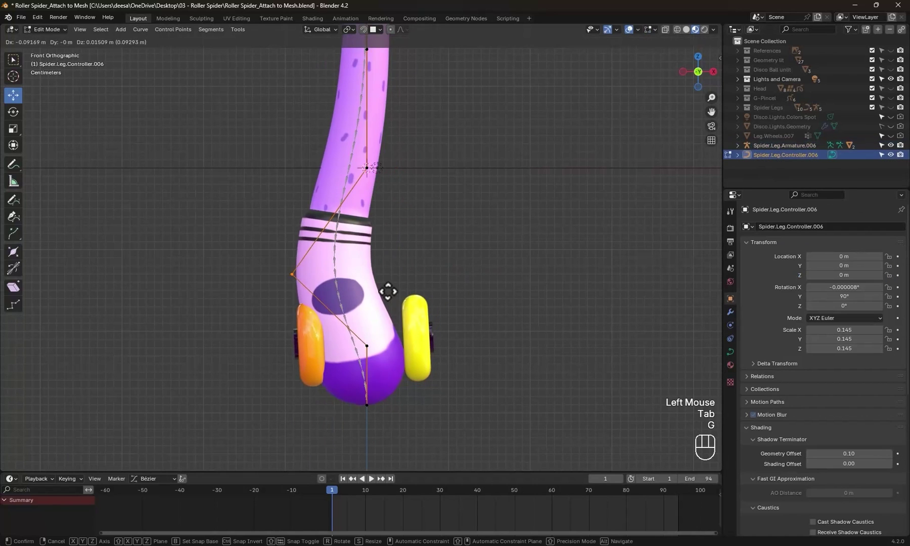
click(394, 319)
click(366, 406)
Step: Reshape a curve handle and the upper points into a hook, and orbit to inspect the leg
key(g)
click(341, 386)
drag(178, 218, 252, 321)
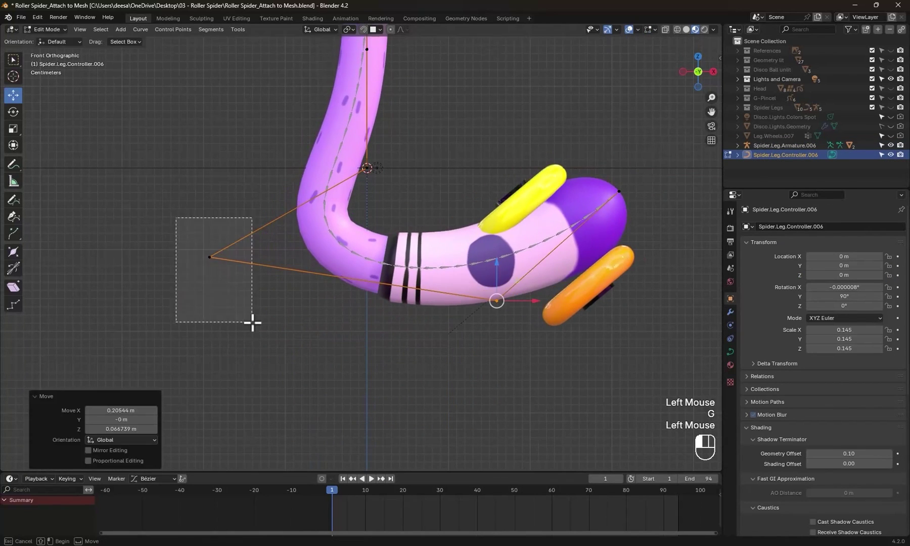
key(g)
click(618, 274)
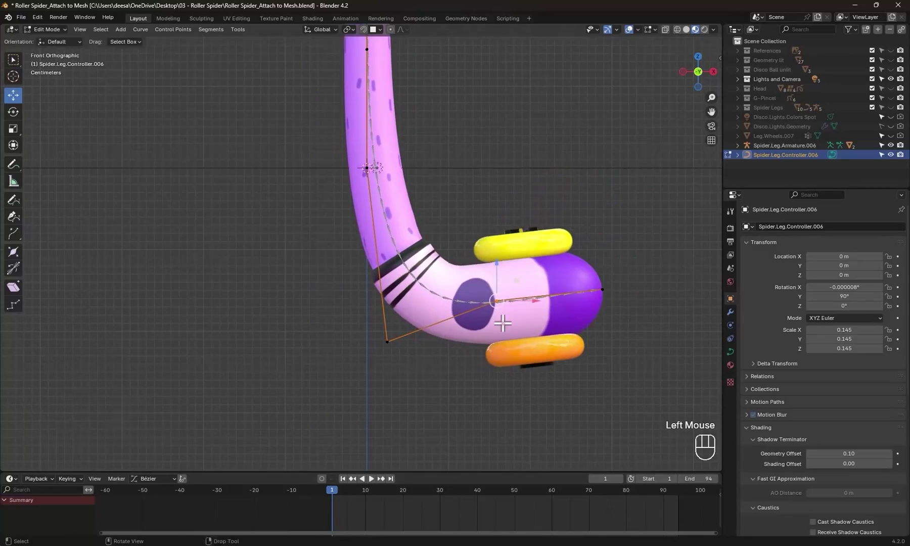
scroll(383, 206, down, 3)
drag(412, 186, 349, 219)
key(g)
click(306, 145)
scroll(306, 144, down, 1)
mouse_move(306, 144)
middle_down()
mouse_move(406, 264)
mouse_move(490, 270)
middle_up()
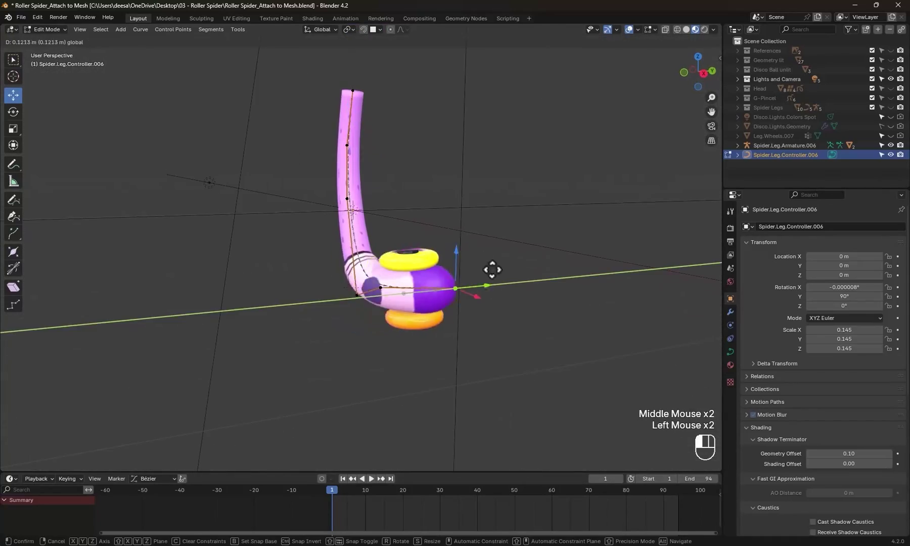